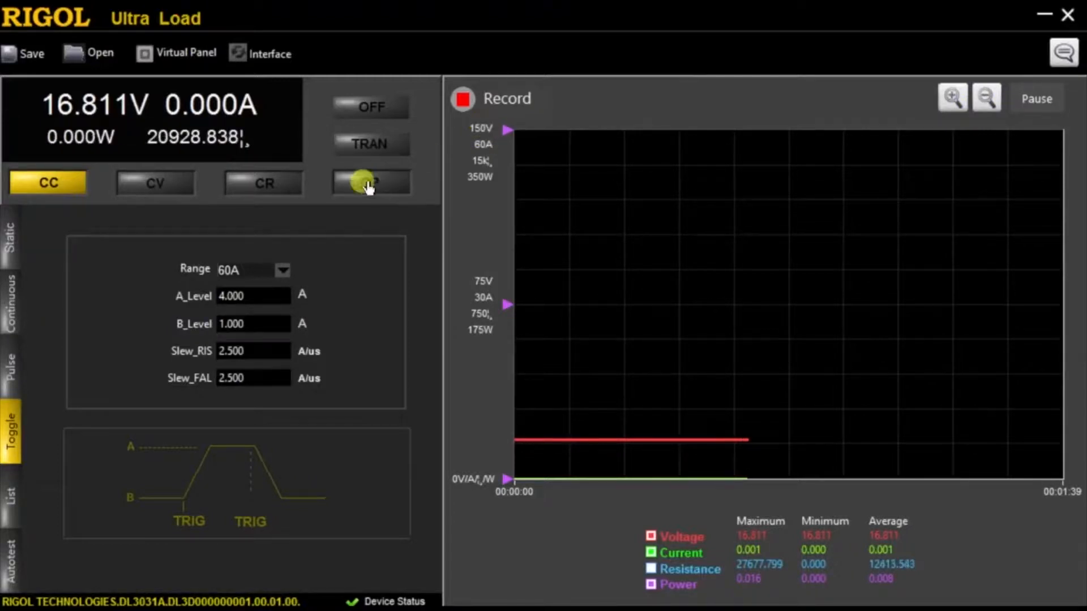
Switch through the constant power, constant resistance and constant voltage modes, and return to static constant current mode
{"action": "left_click", "coordinate": [404, 192]}
{"action": "left_click", "coordinate": [278, 180]}
{"action": "left_click", "coordinate": [167, 186]}
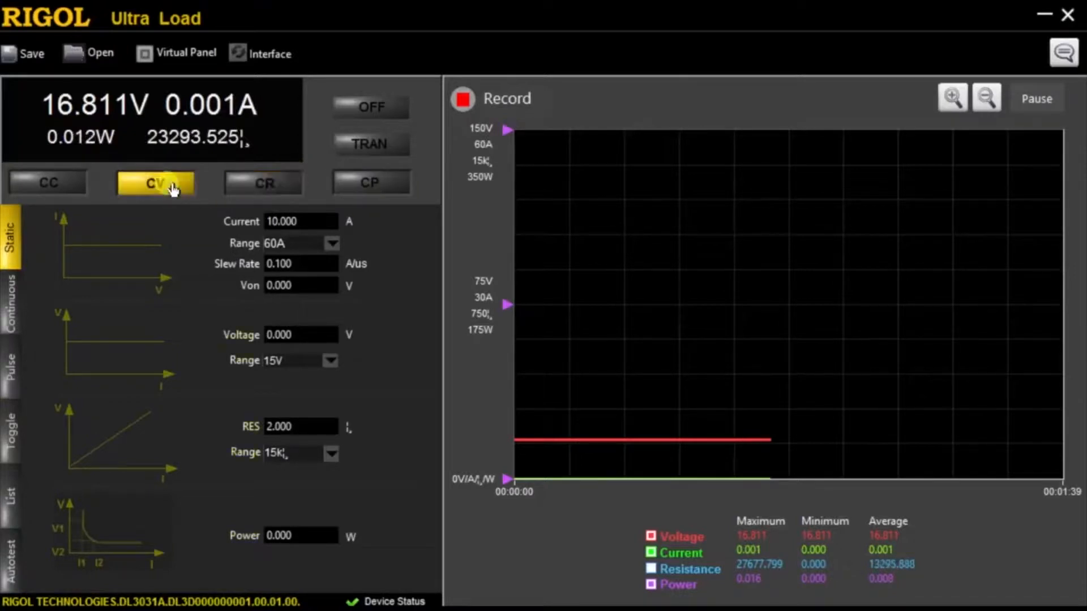
{"action": "left_click", "coordinate": [68, 195]}
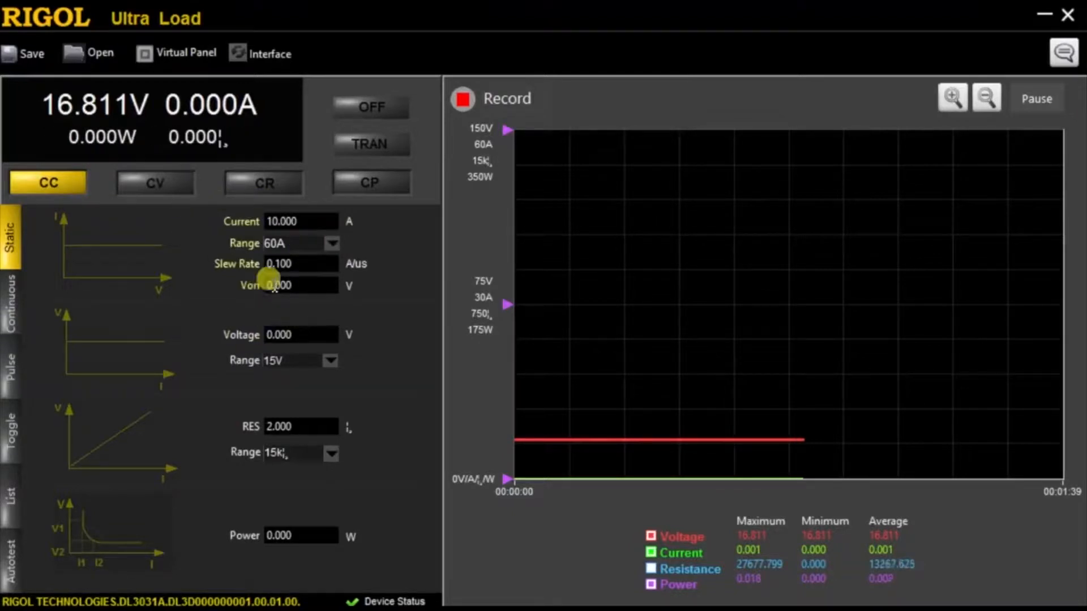
Turn the load on with the static constant current setting, and lower the current to 5 A while it runs
{"action": "left_click", "coordinate": [278, 221]}
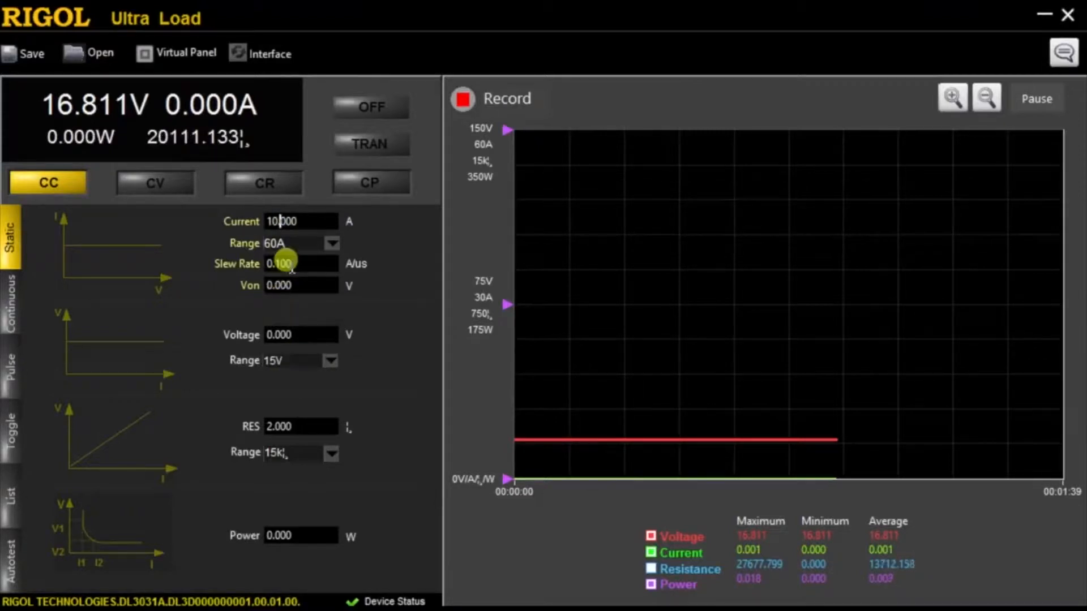
{"action": "left_click", "coordinate": [407, 108]}
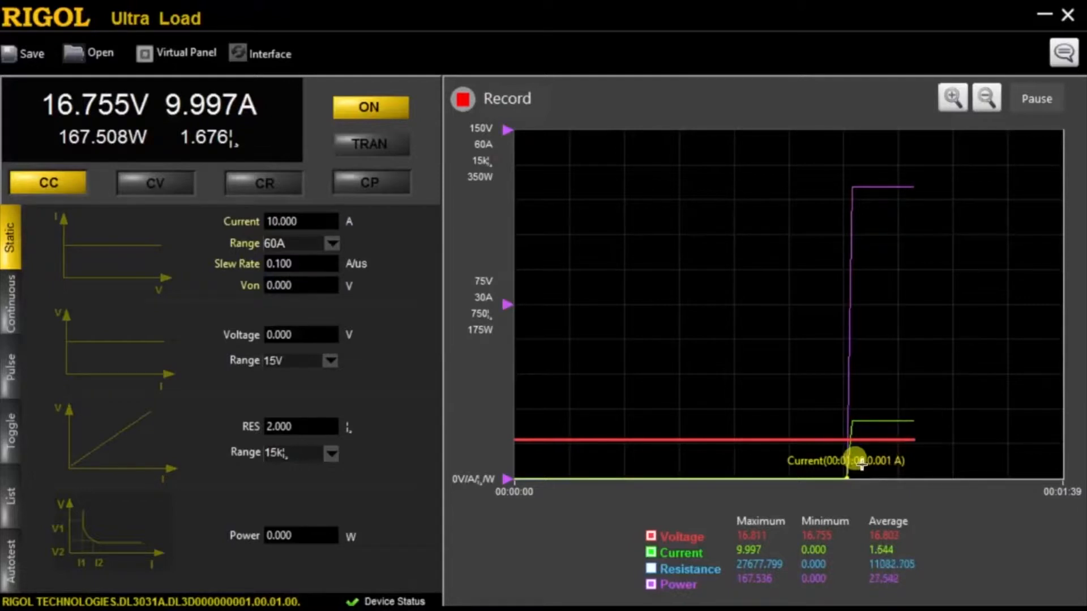
{"action": "left_click", "coordinate": [278, 221]}
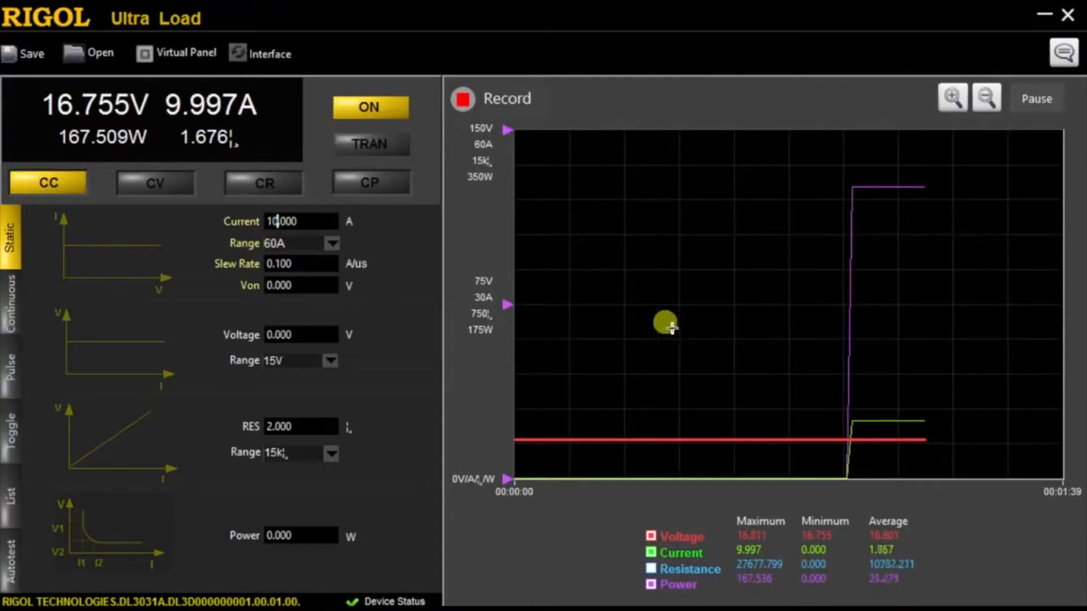
{"action": "key", "text": "BackSpace"}
{"action": "key", "text": "BackSpace"}
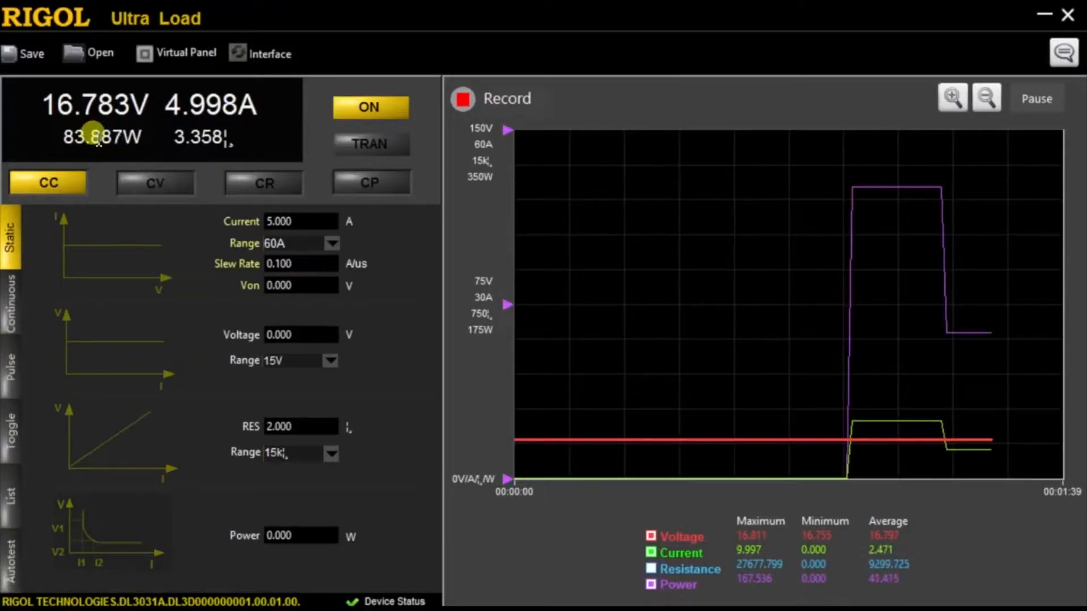
Examine the settings offered for the Continuous, Pulse, Toggle, List and Autotest functions
{"action": "left_click", "coordinate": [13, 306]}
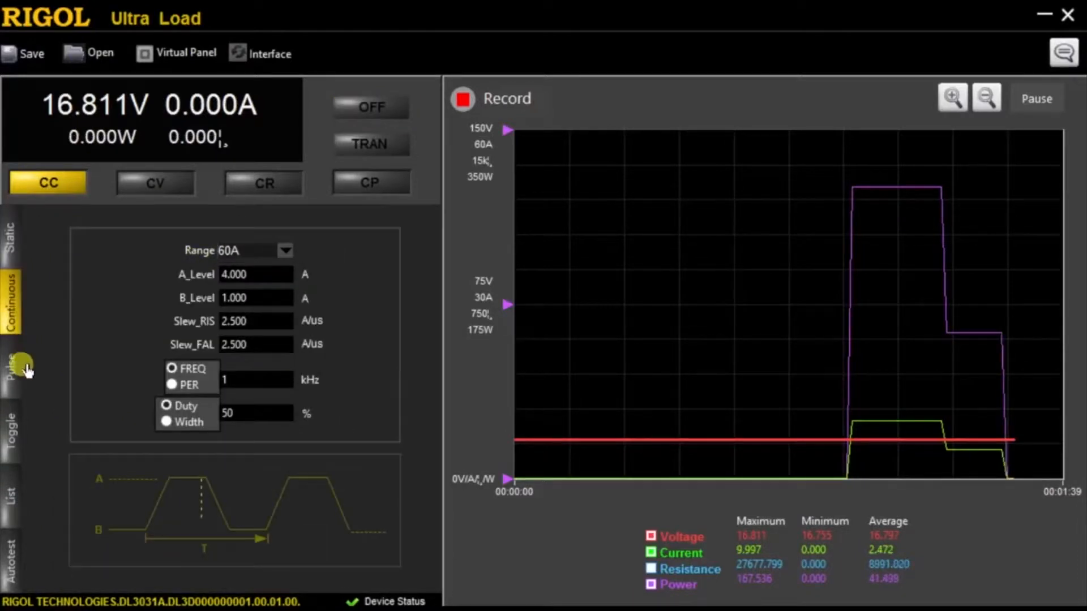
{"action": "left_click", "coordinate": [14, 391]}
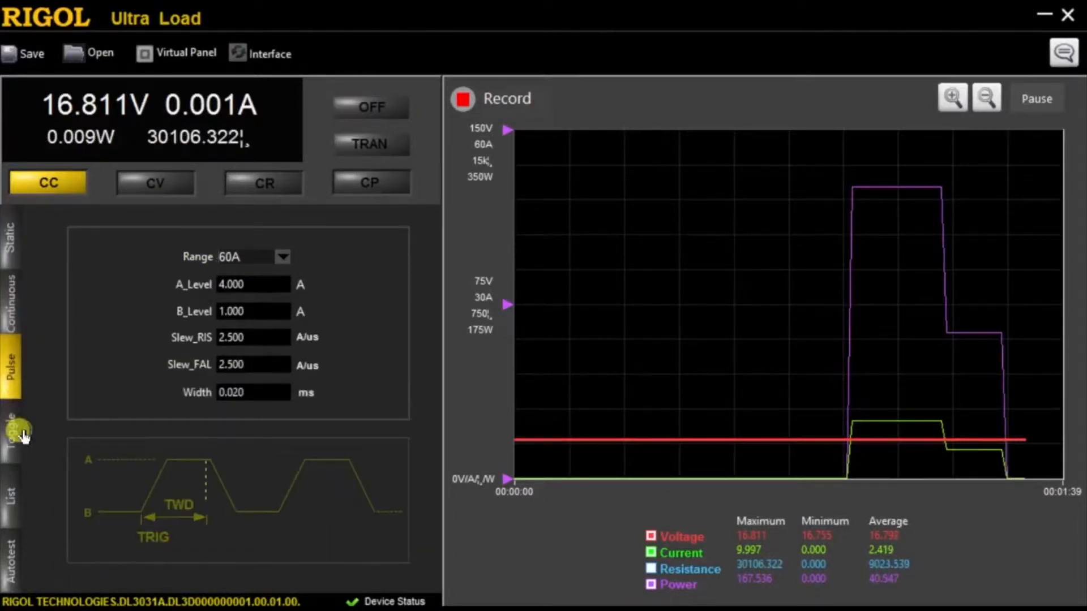
{"action": "left_click", "coordinate": [16, 447]}
{"action": "left_click", "coordinate": [10, 492]}
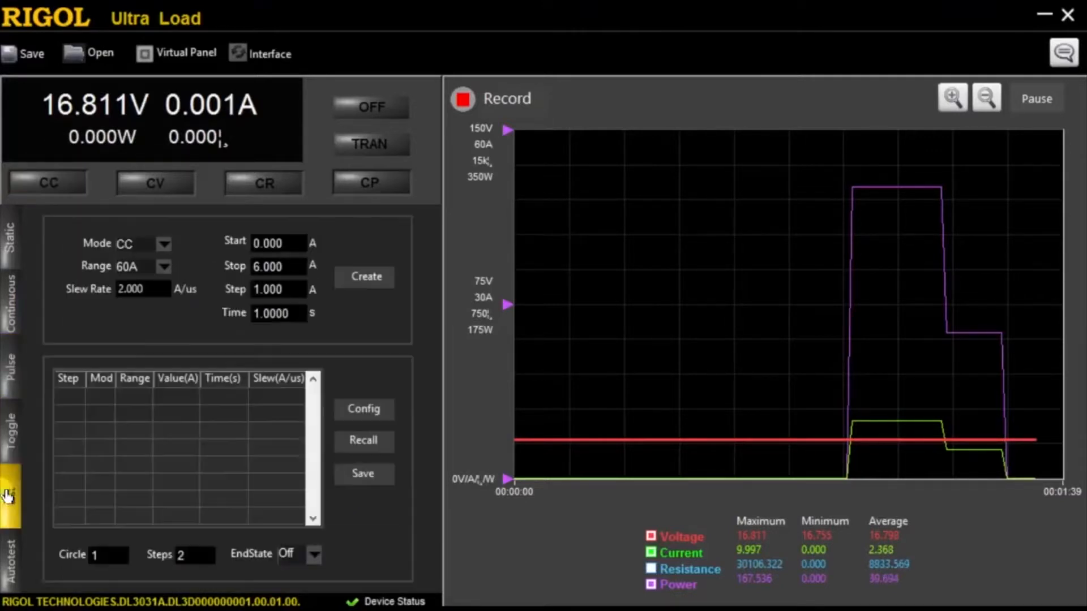
{"action": "left_click", "coordinate": [18, 582]}
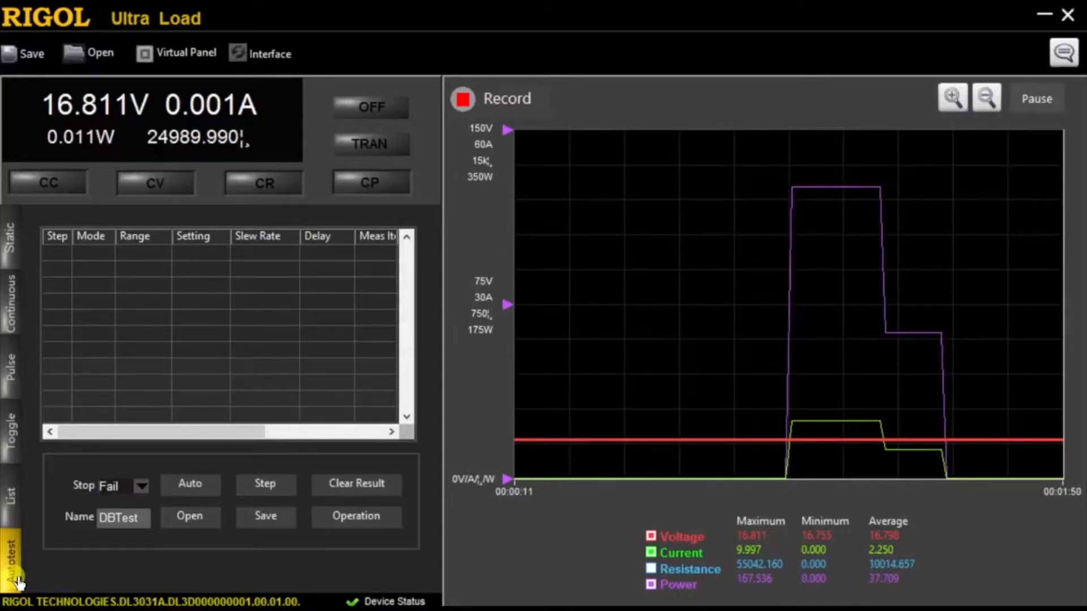
Return to the Toggle function and set its A level to 10 A
{"action": "left_click", "coordinate": [16, 444]}
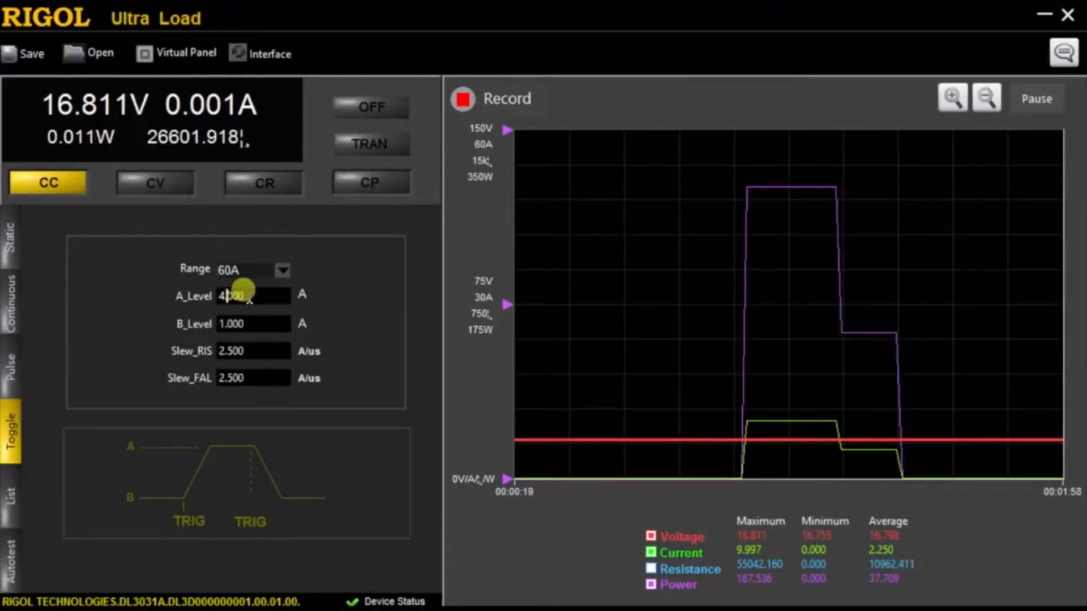
{"action": "key", "text": "BackSpace"}
{"action": "key", "text": "BackSpace"}
{"action": "type", "text": "10"}
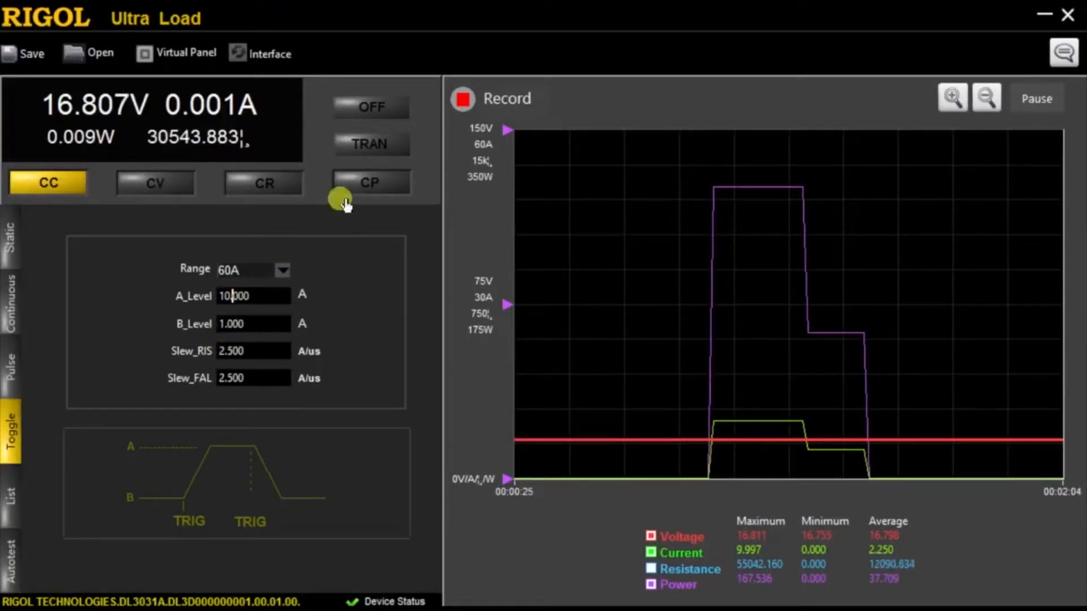
Turn the load on and trigger the transient three times to toggle the current between the A and B levels
{"action": "left_click", "coordinate": [369, 108]}
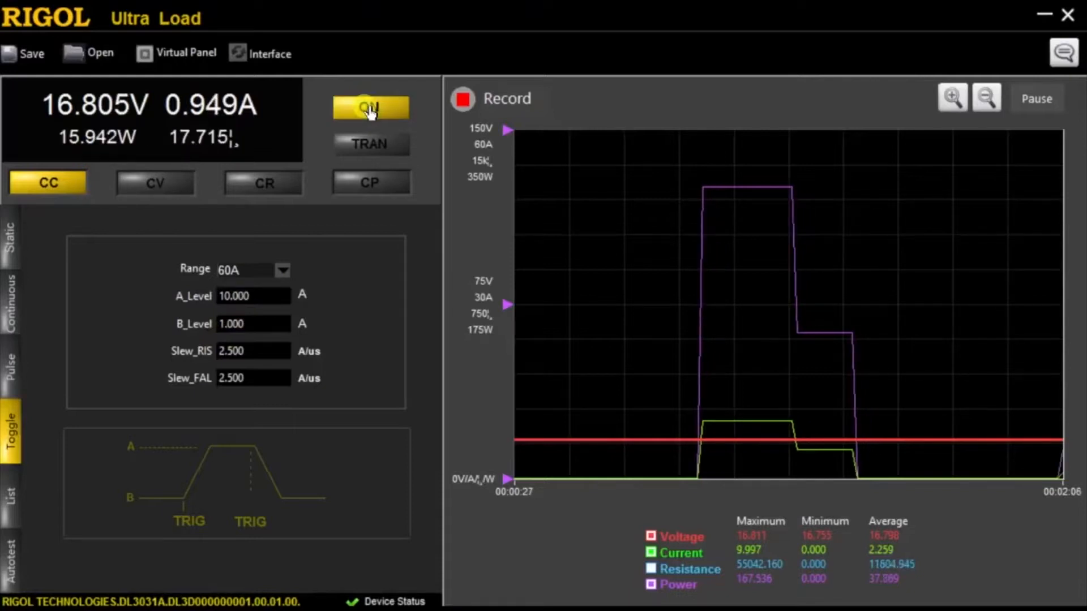
{"action": "left_click", "coordinate": [398, 154]}
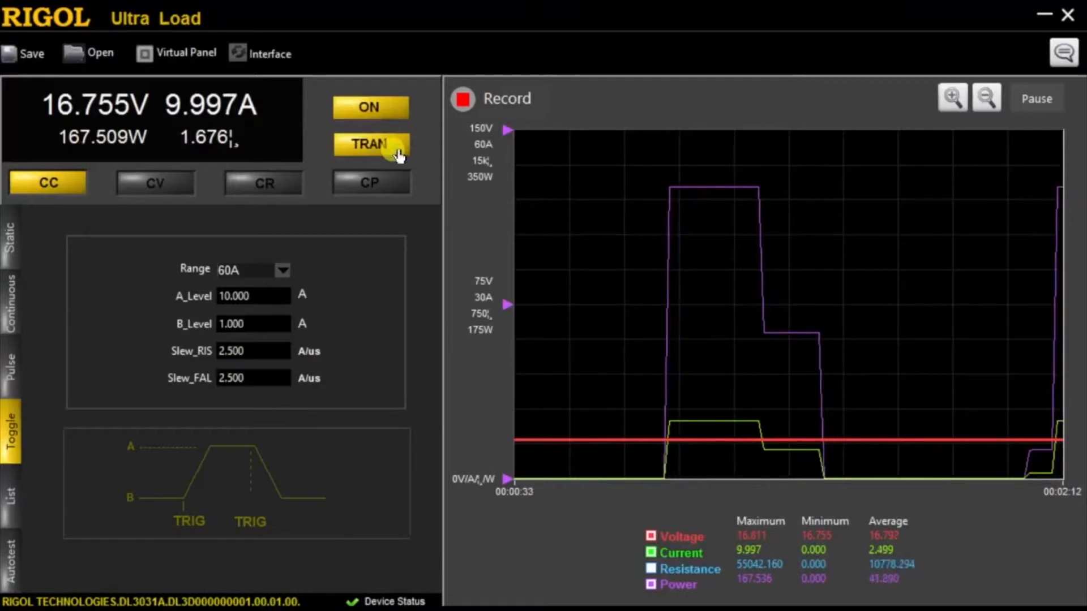
{"action": "left_click", "coordinate": [340, 149]}
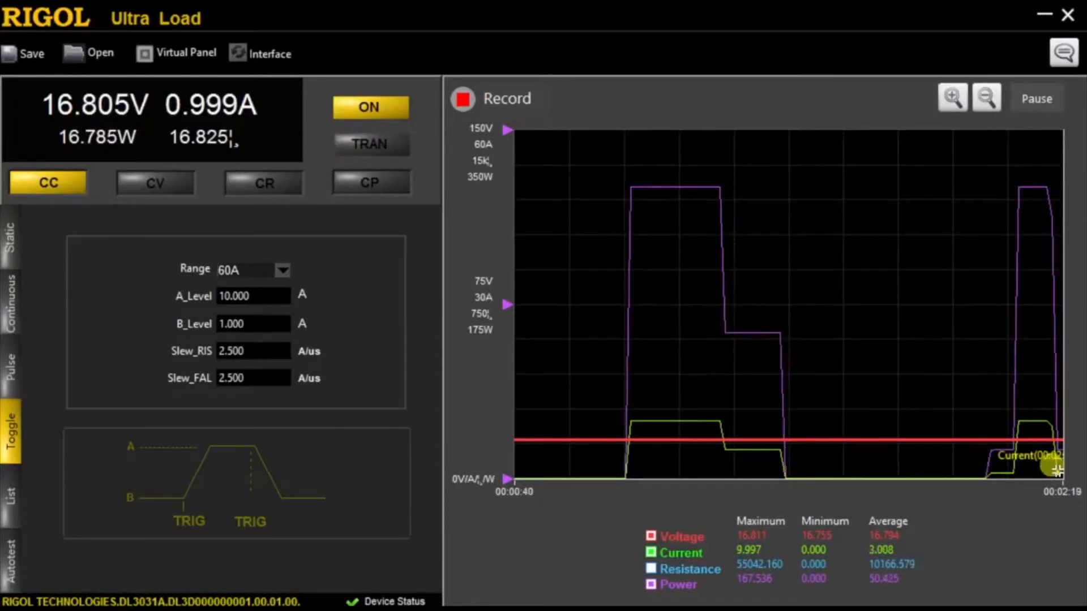
{"action": "left_click", "coordinate": [396, 146]}
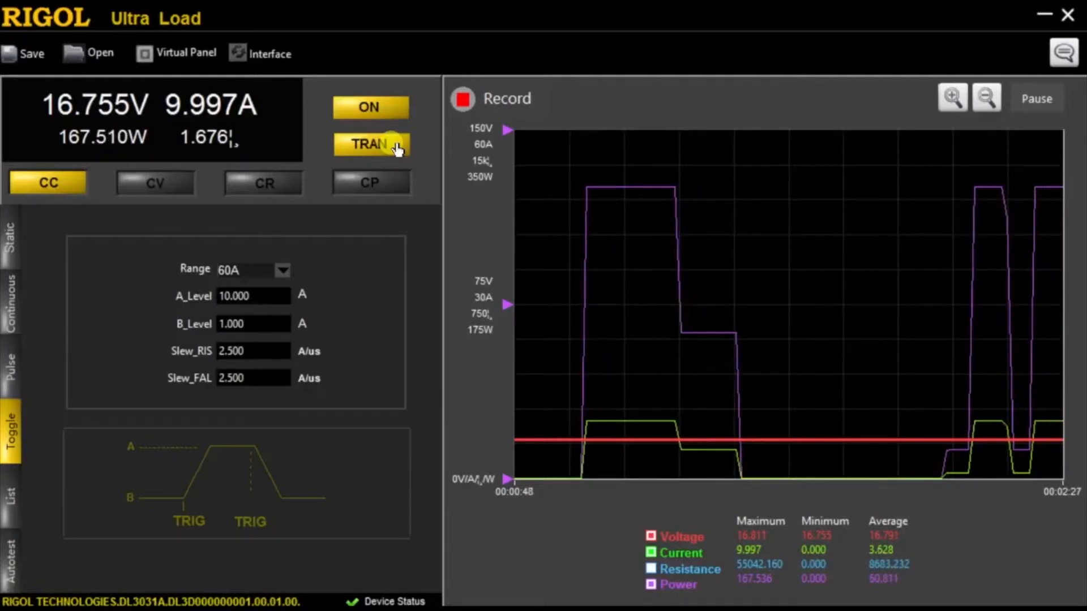
Open the virtual front panel, switch it to static constant current mode and set the current to 2 A
{"action": "left_click", "coordinate": [181, 57]}
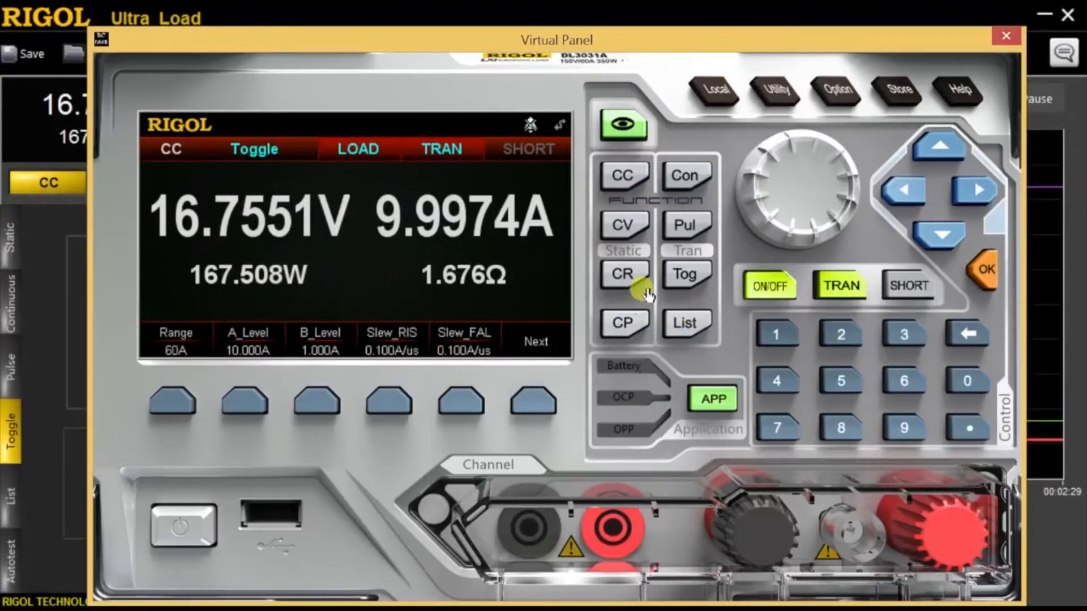
{"action": "left_click", "coordinate": [628, 179]}
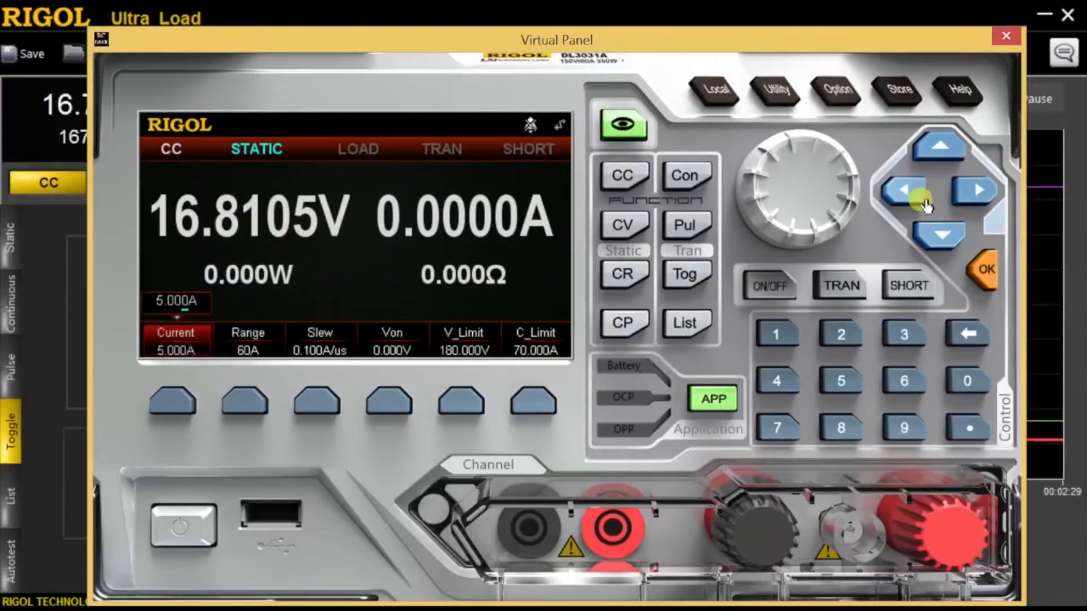
{"action": "left_click", "coordinate": [909, 194]}
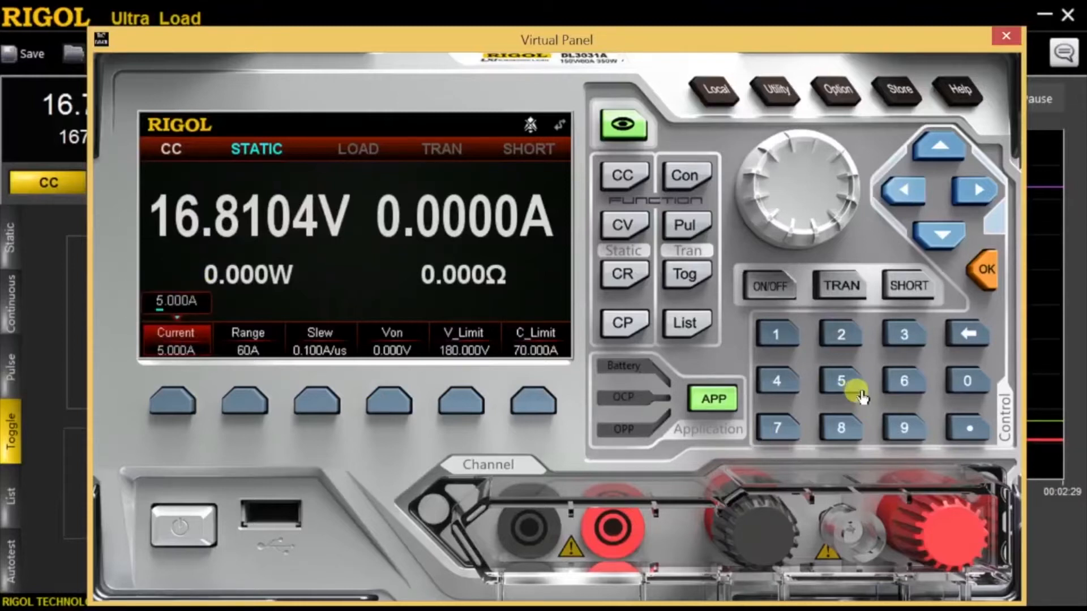
{"action": "left_click", "coordinate": [844, 327]}
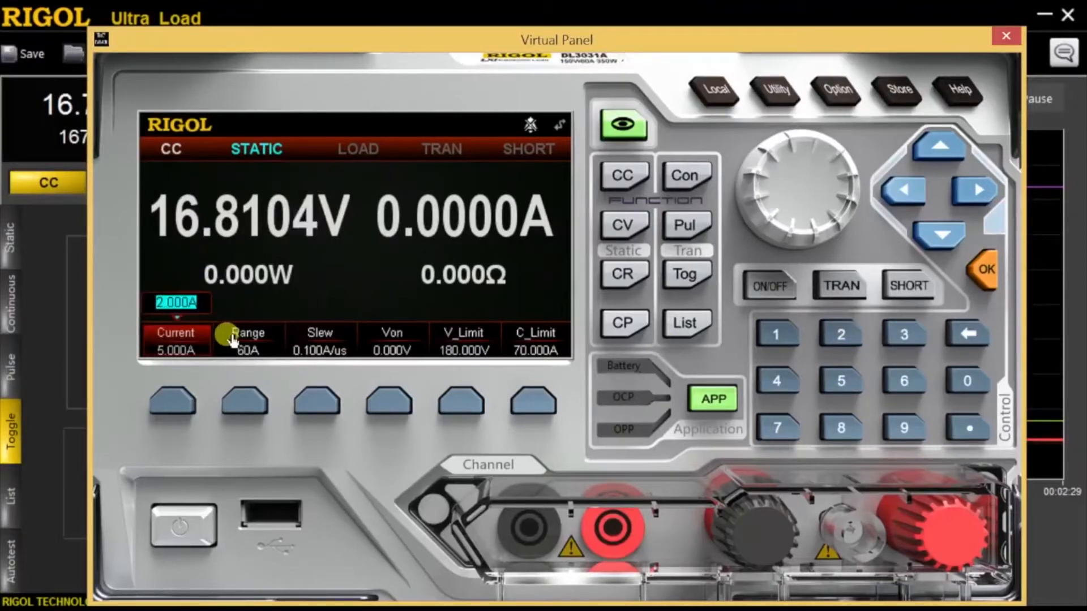
{"action": "left_click", "coordinate": [986, 270]}
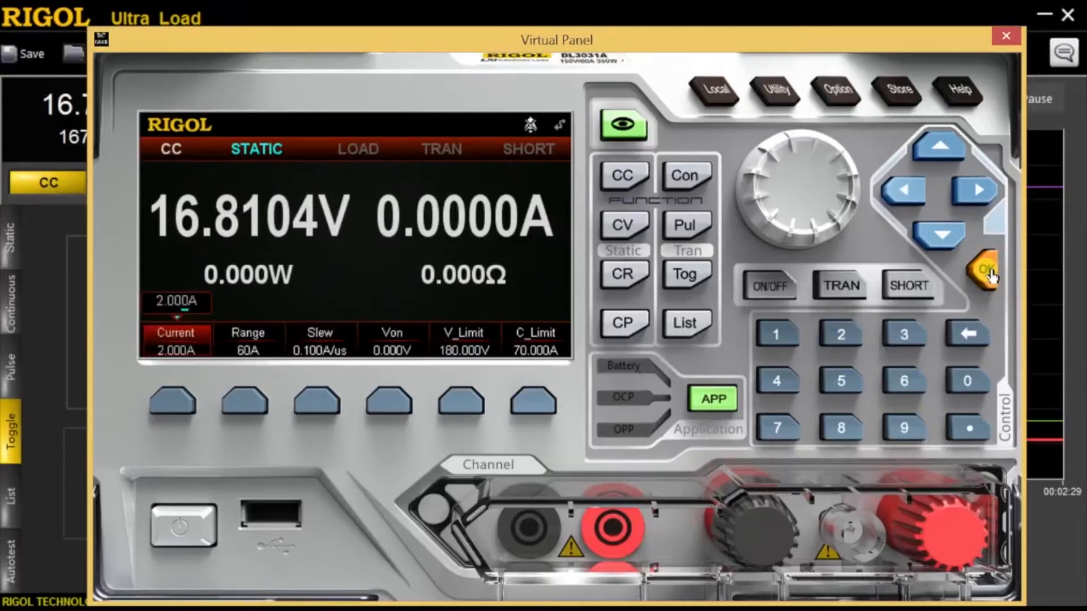
Turn the load on from the virtual panel, switch the short circuit on and off again, and close the panel
{"action": "left_click", "coordinate": [787, 299]}
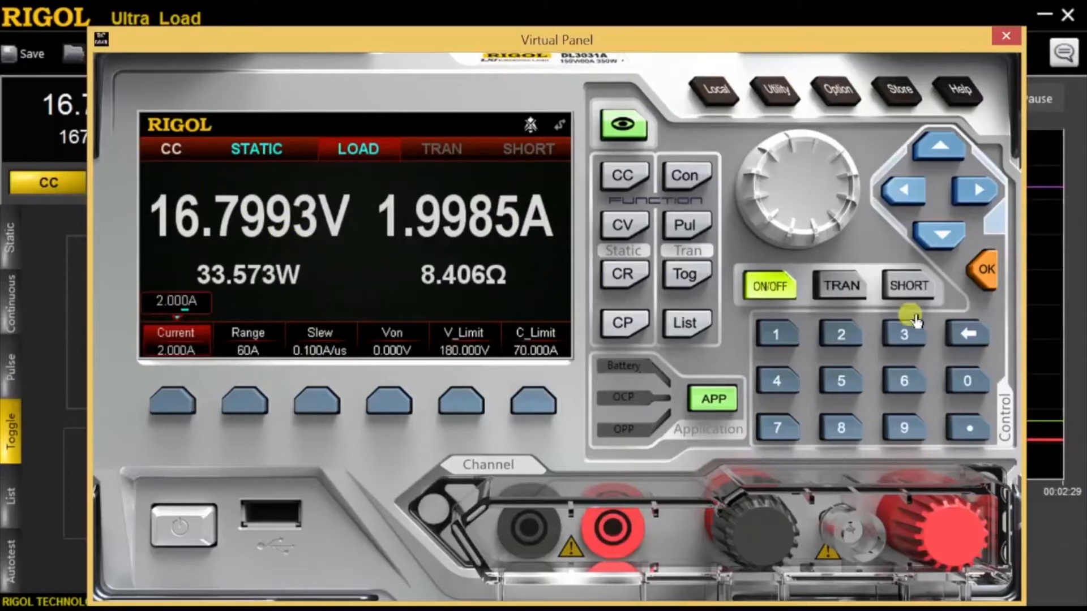
{"action": "left_click", "coordinate": [912, 289]}
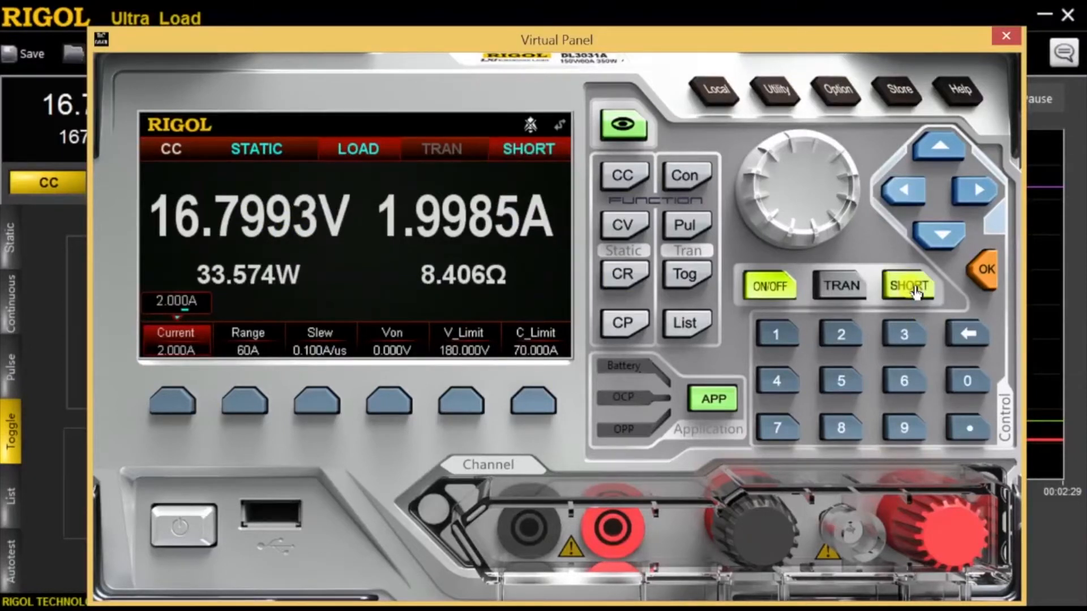
{"action": "left_click", "coordinate": [912, 287]}
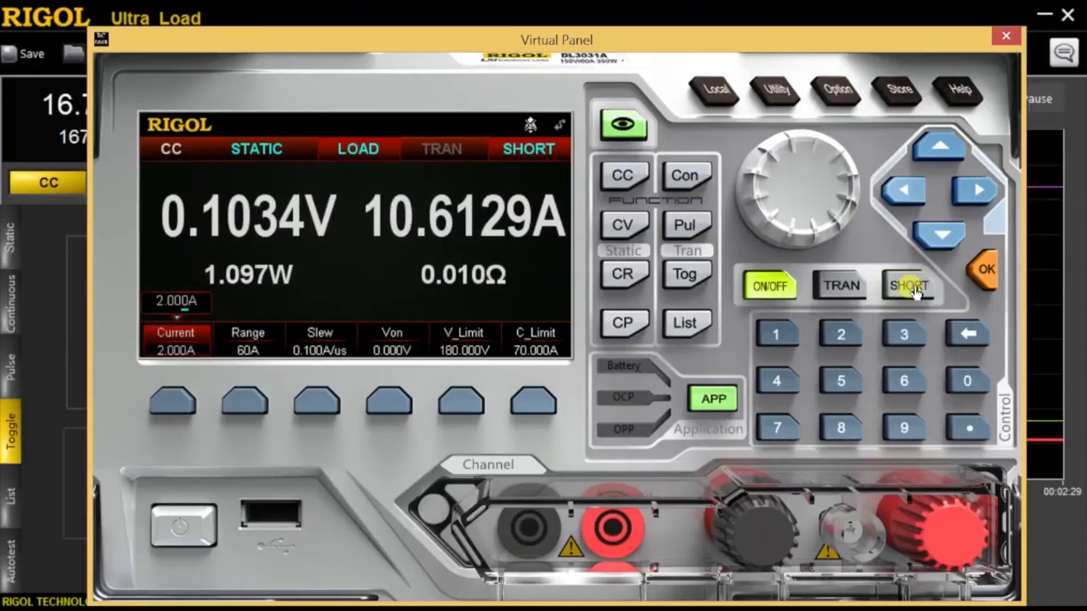
{"action": "left_click", "coordinate": [1003, 37]}
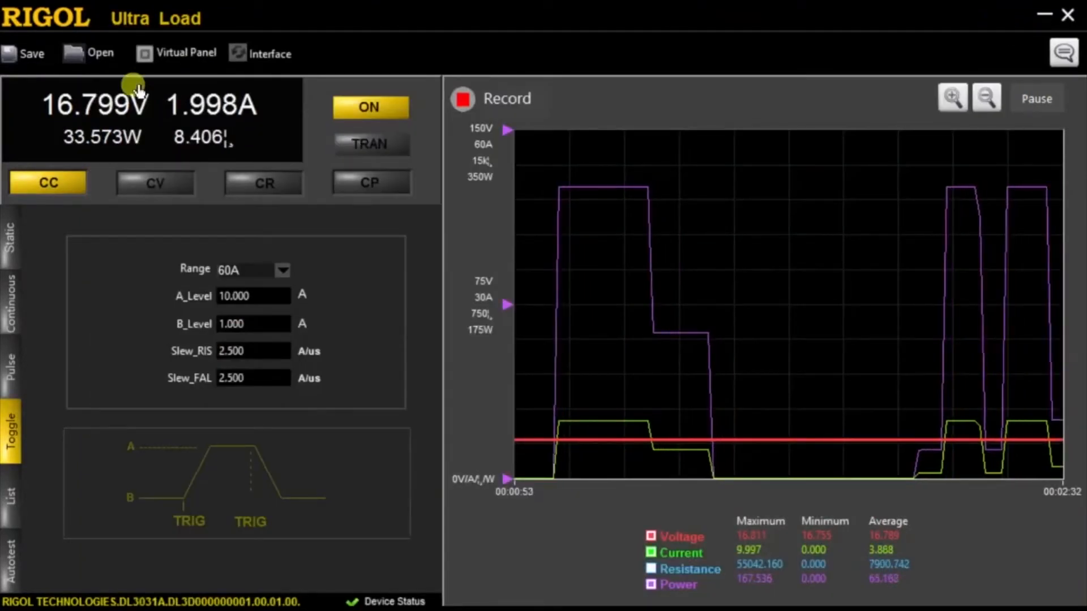
Bring up the dialog for saving the configuration as an XML file, and dismiss it without saving
{"action": "left_click", "coordinate": [22, 54]}
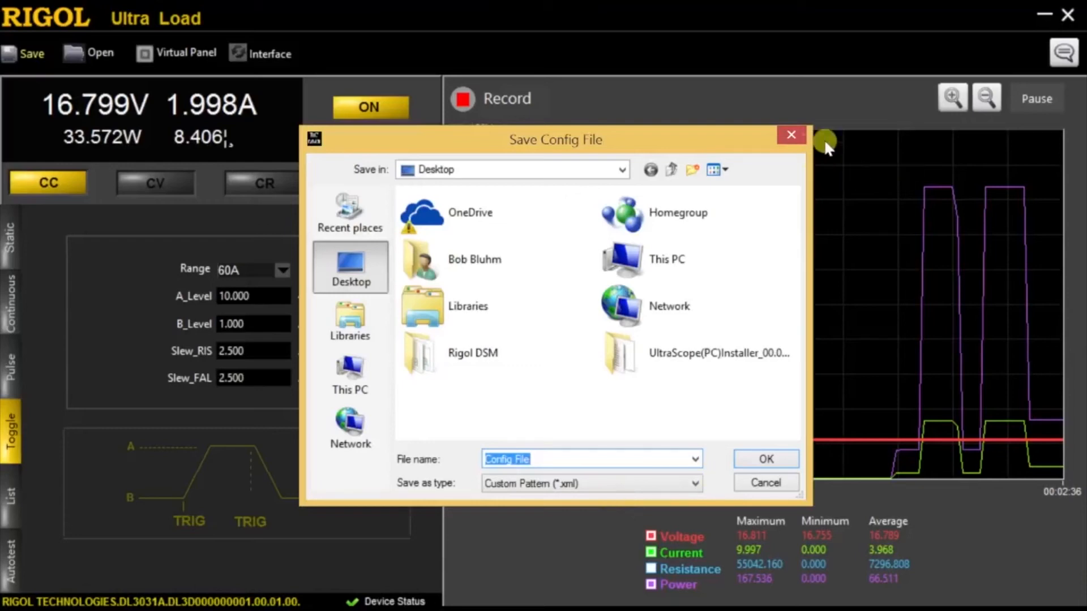
{"action": "left_click", "coordinate": [783, 130]}
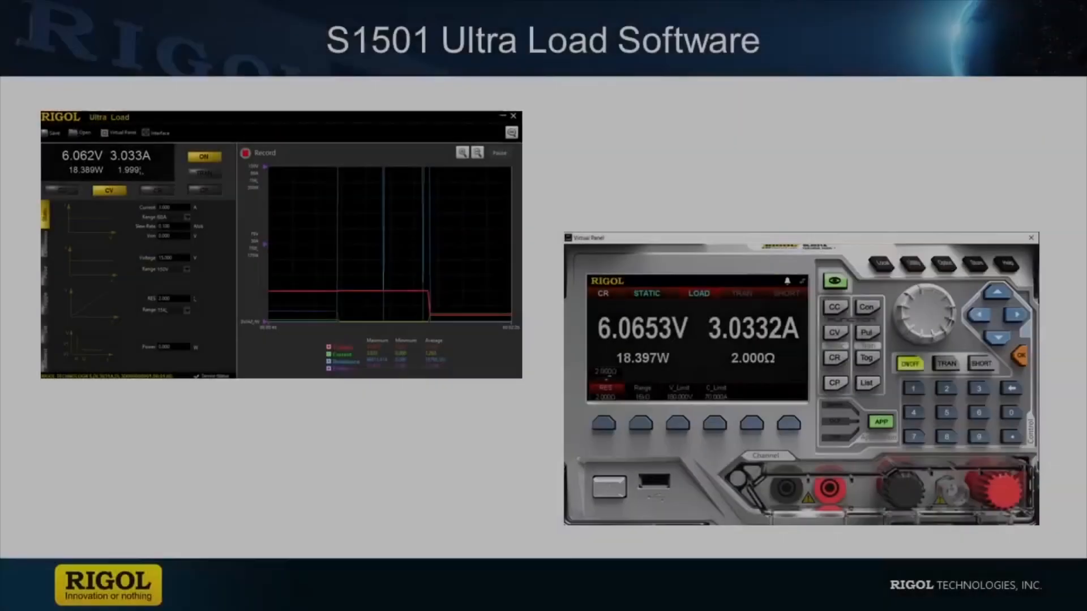